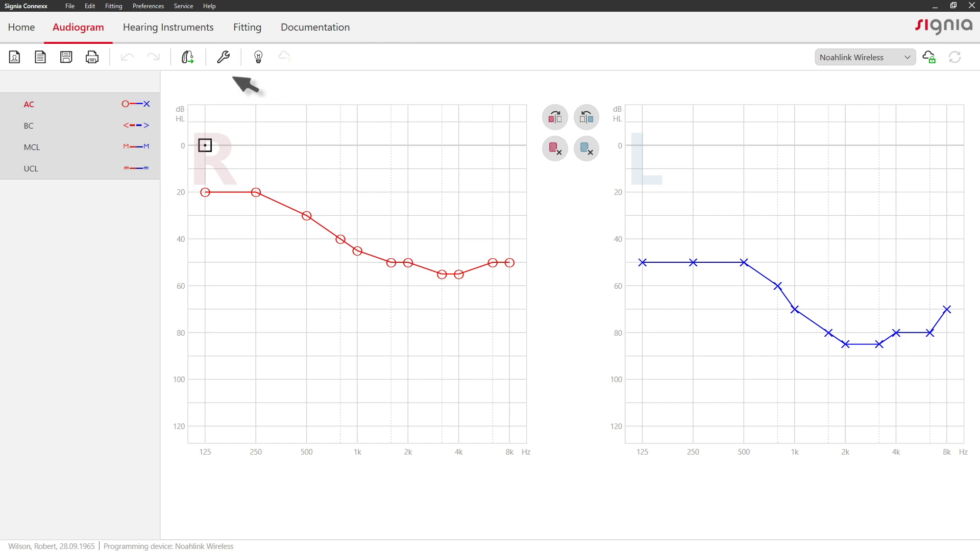
# Step: Detect the wireless instruments, set the left one to Read Out, and confirm both
pyautogui.click(189, 57)
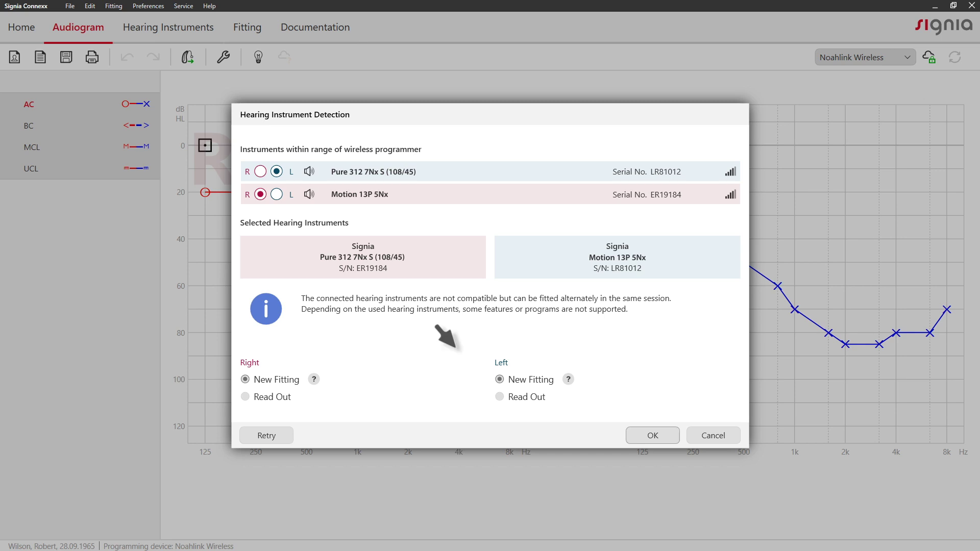
pyautogui.click(499, 397)
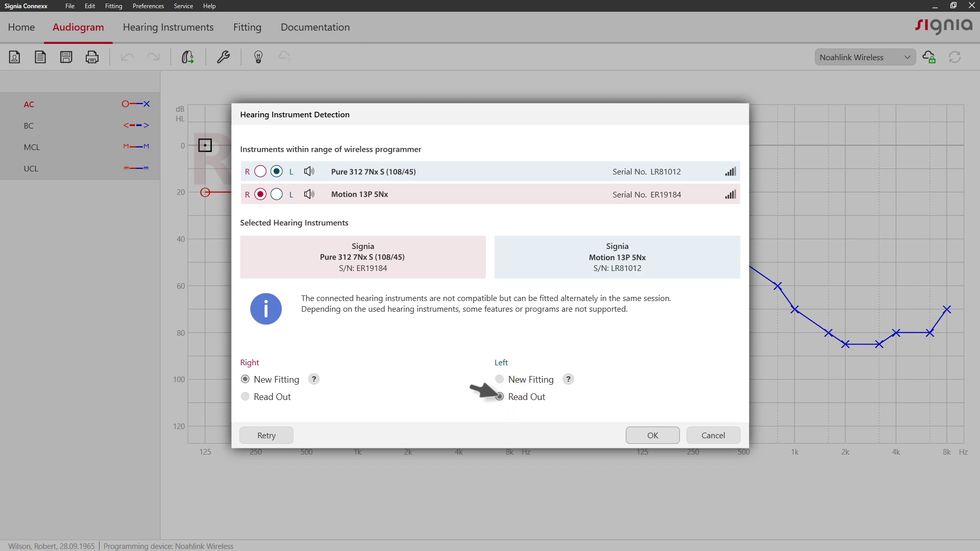
pyautogui.click(653, 435)
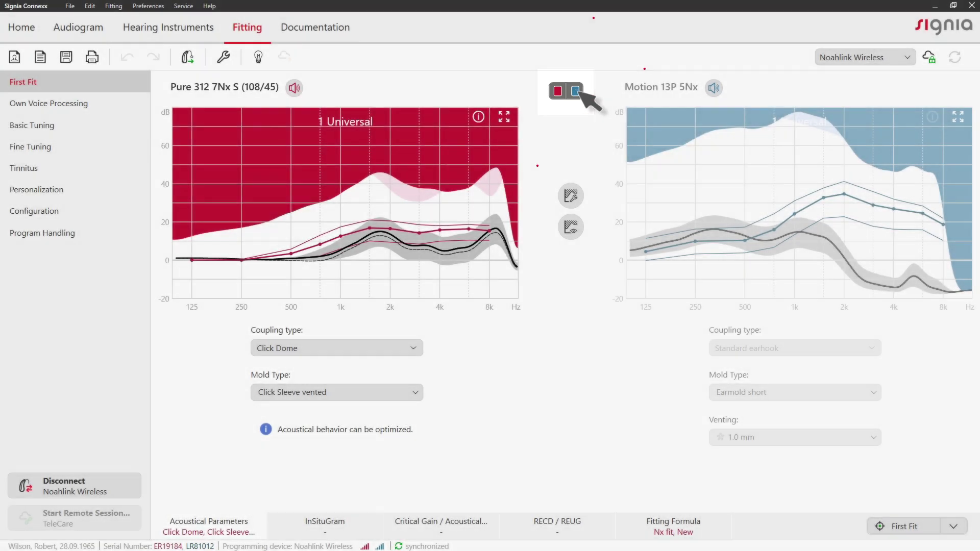
# Step: Select the right Motion 13P 5Nx instrument and run its First Fit
pyautogui.click(575, 91)
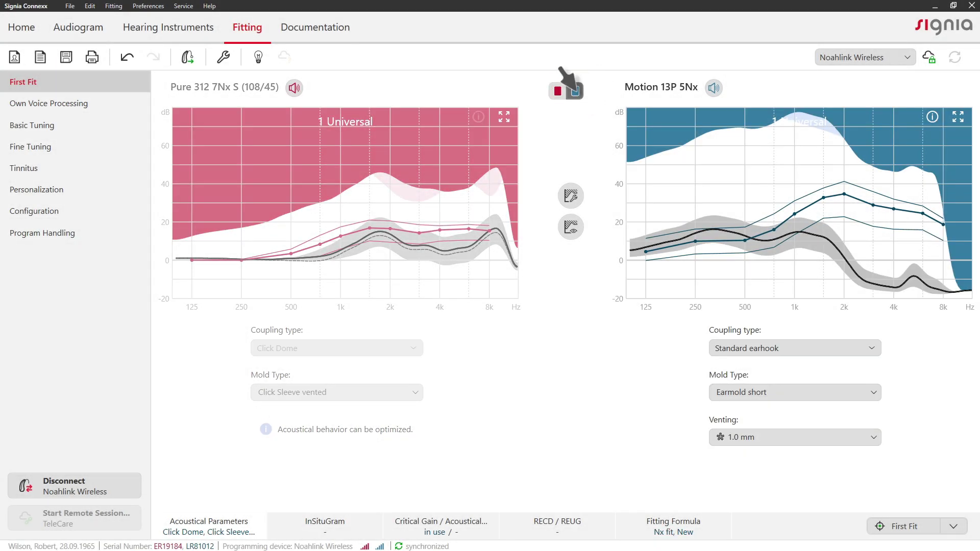
pyautogui.click(892, 527)
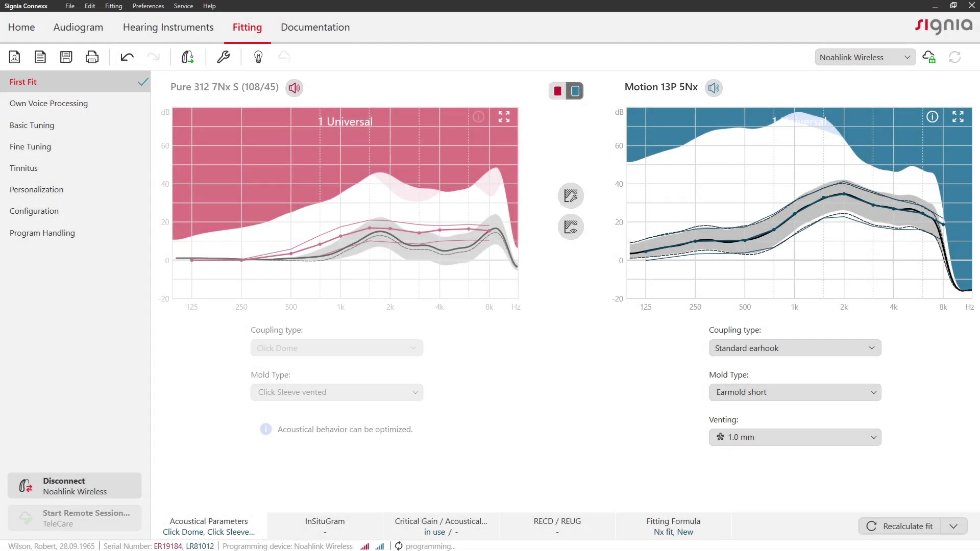
# Step: Select the left Pure 312 7Nx S instrument and start its First Fit
pyautogui.click(557, 91)
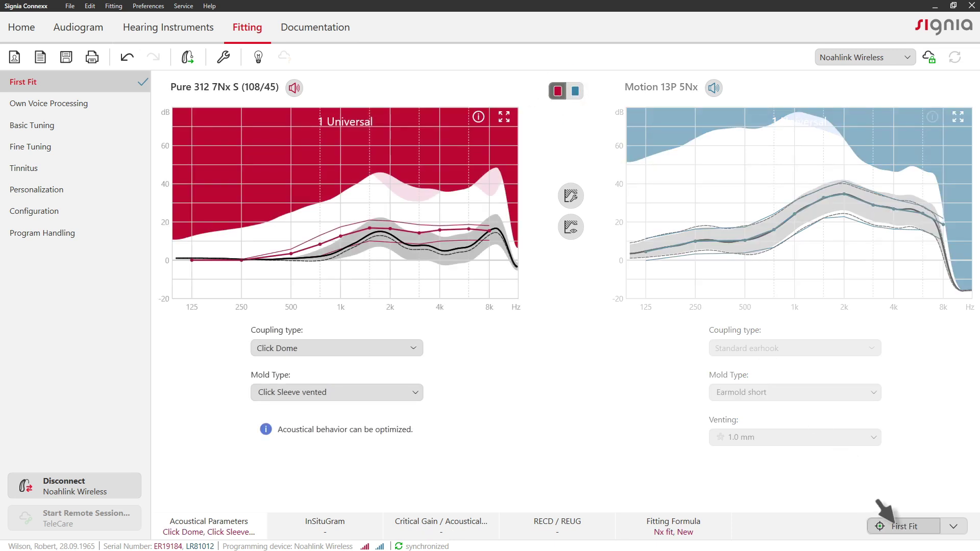
pyautogui.click(903, 526)
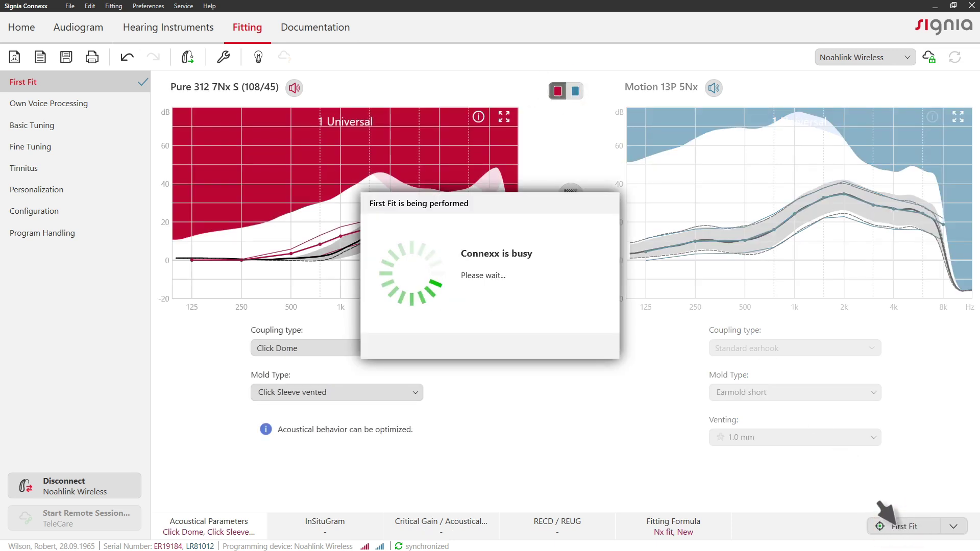